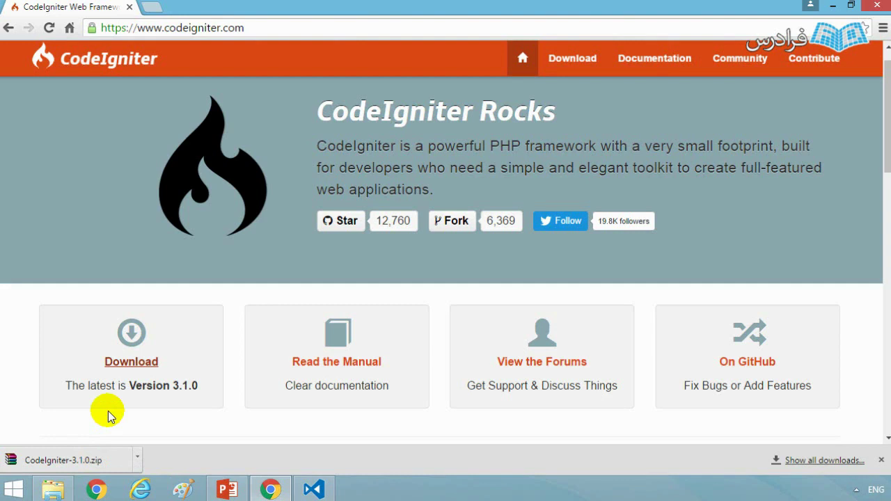
Switch to File Explorer, run the WampServer 2 Setup from the wamp folder and accept the license agreement
left_click(65, 492)
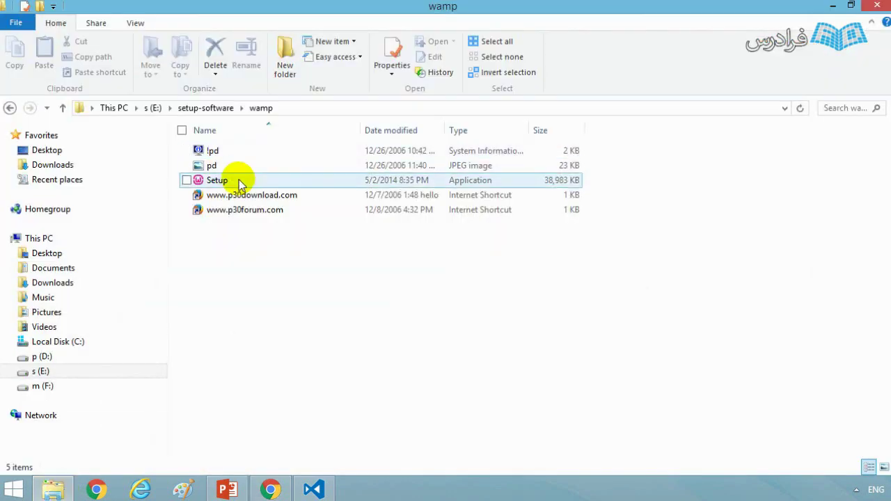
double_click(217, 181)
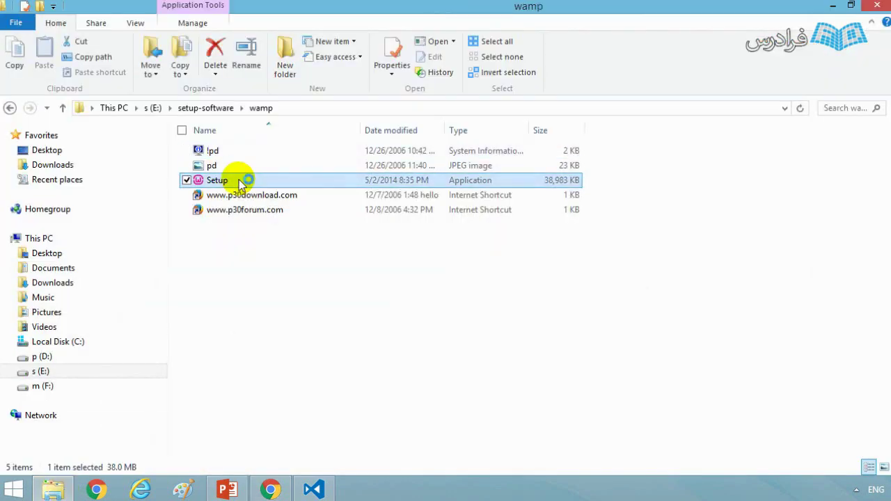
left_click(525, 356)
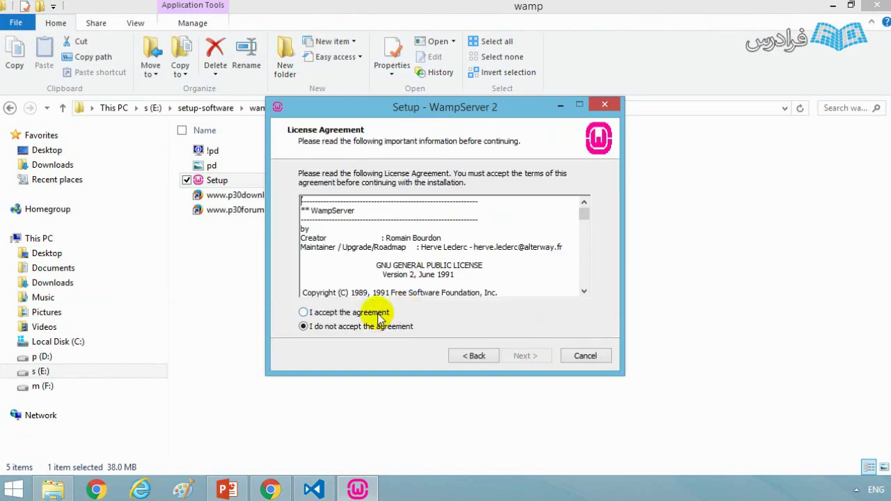
left_click(355, 315)
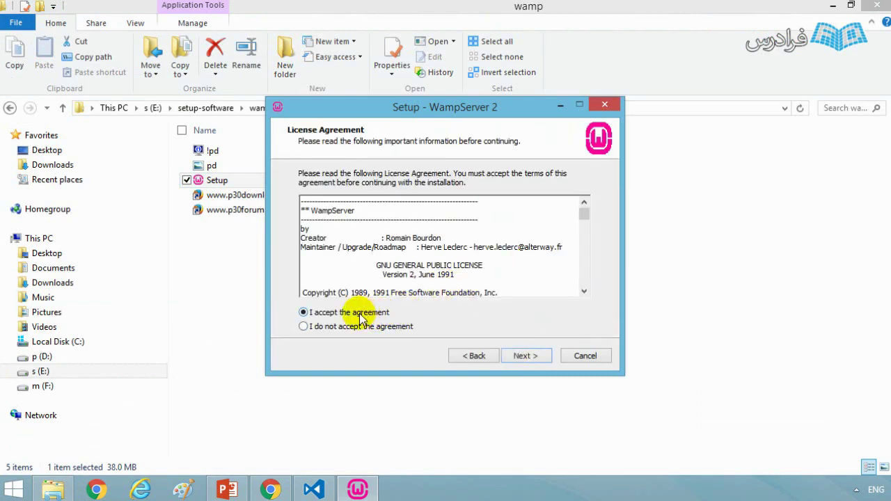
left_click(527, 356)
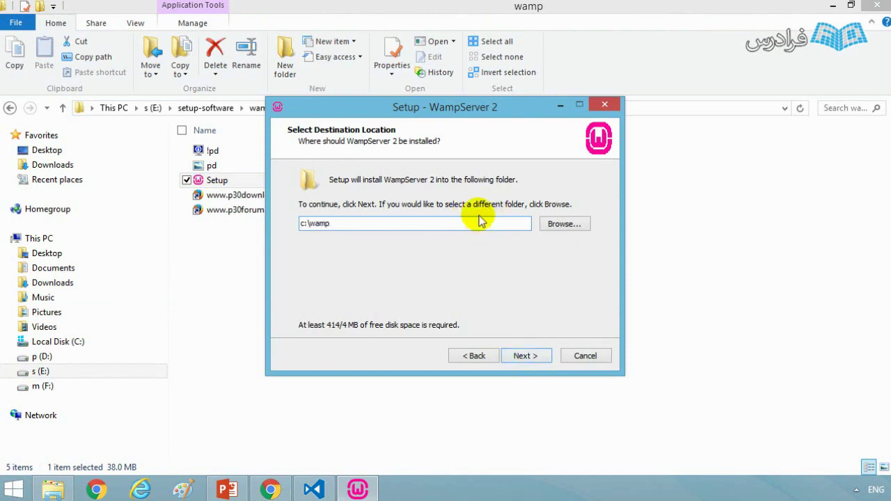
Install WampServer 2 into the existing c:\wamp folder with a desktop icon
left_click(526, 355)
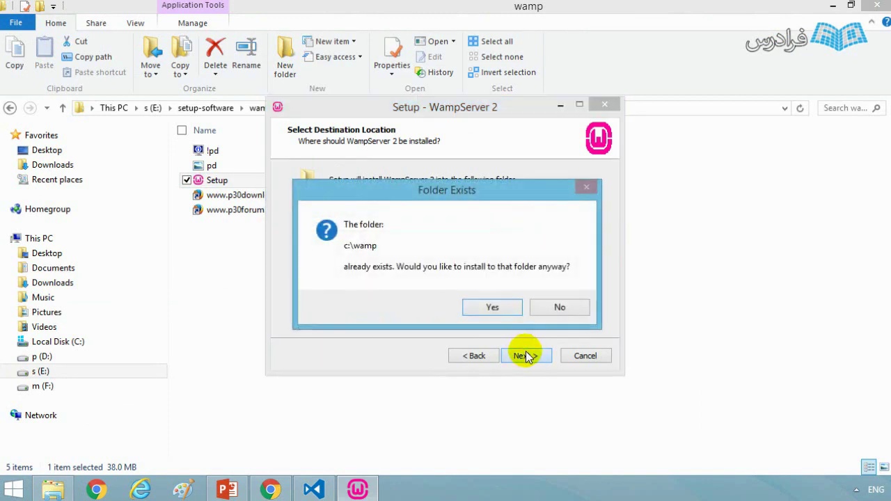
left_click(497, 308)
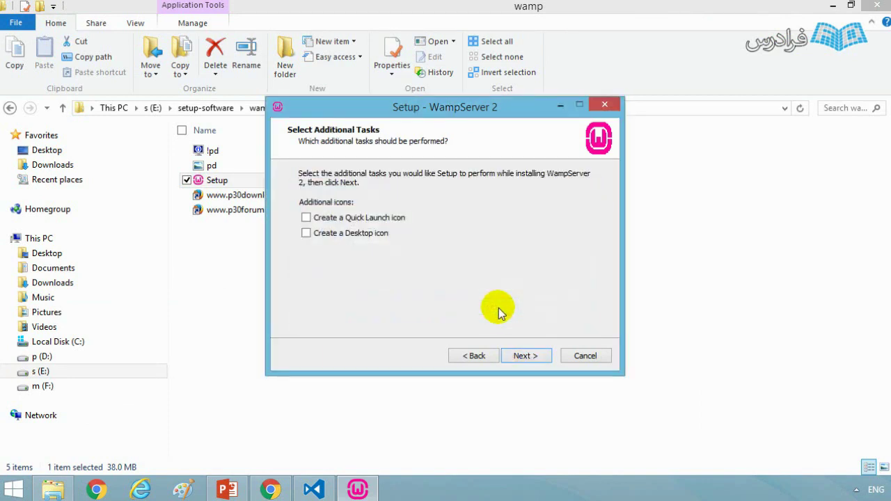
left_click(357, 233)
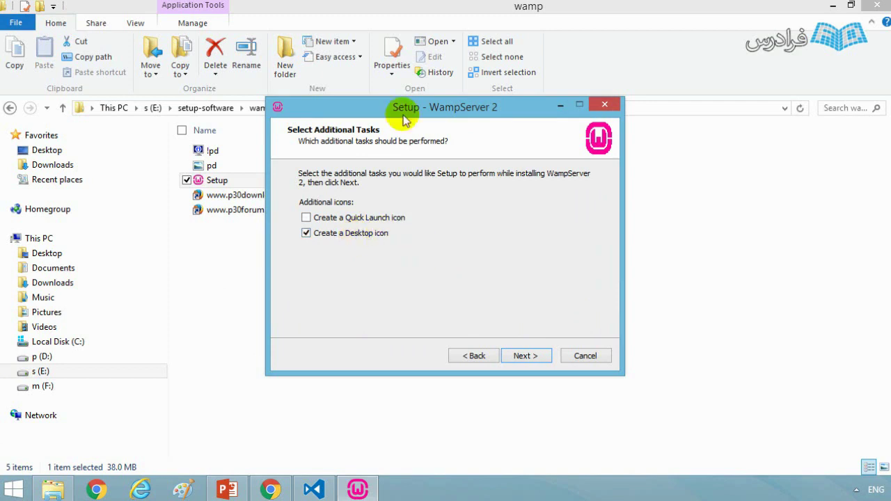
left_click(532, 357)
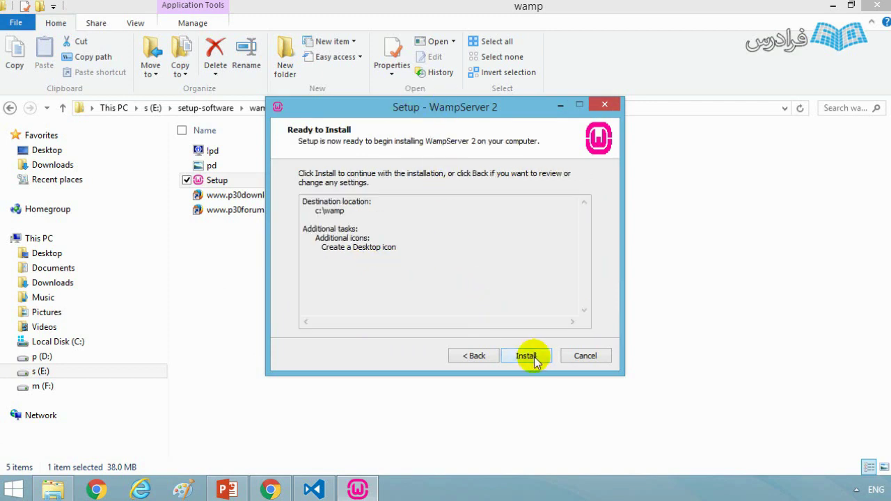
left_click(534, 356)
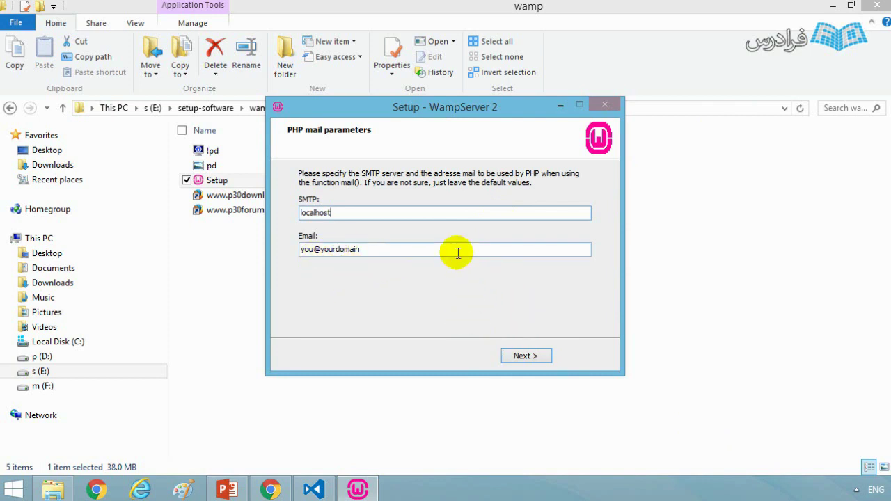
Keep the default PHP mail parameters and finish the setup with WampServer 2 launching
left_click(533, 361)
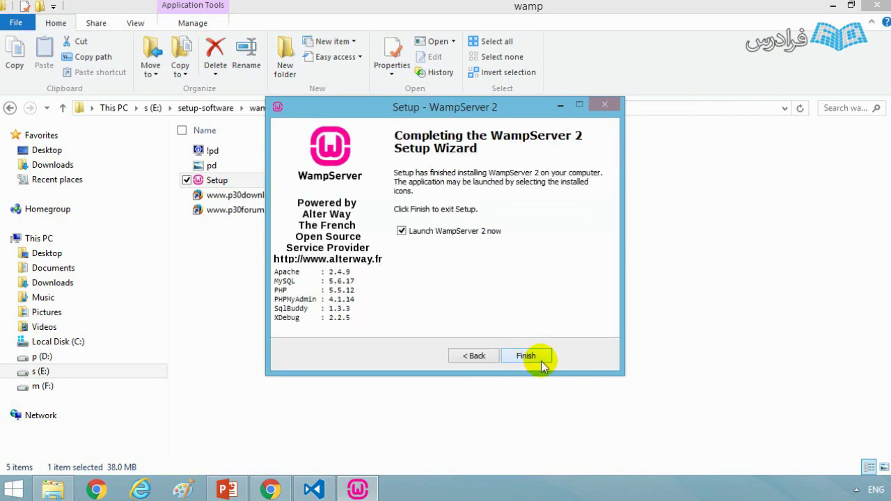
left_click(541, 362)
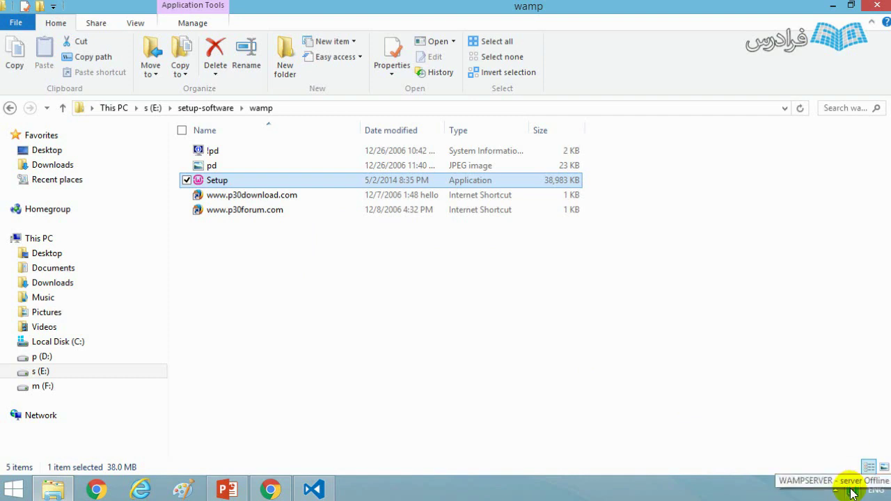
left_click(561, 251)
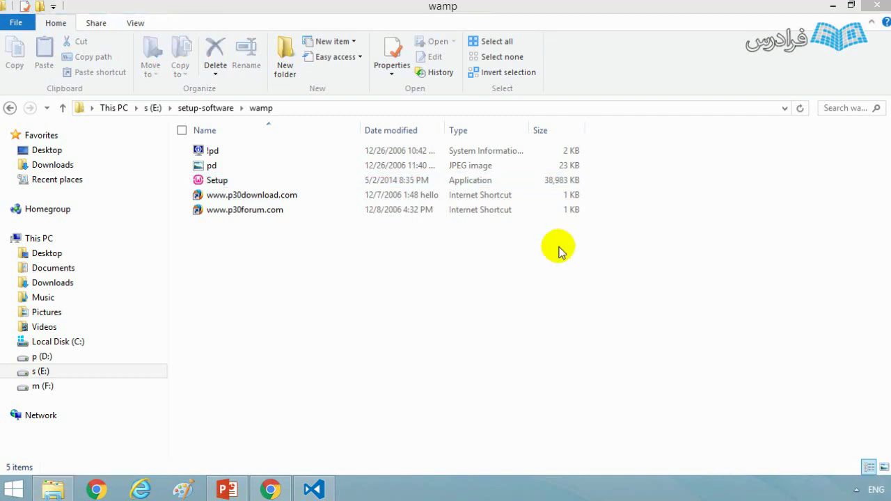
left_click(278, 490)
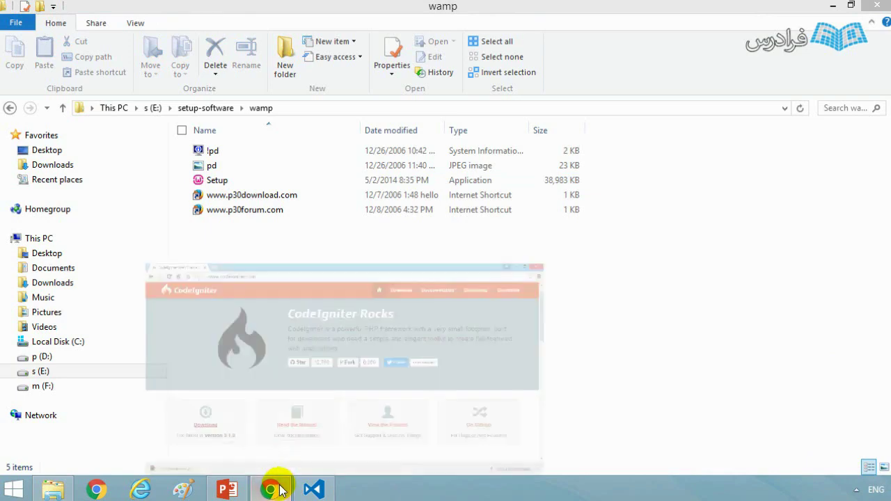
left_click(279, 489)
left_click(279, 490)
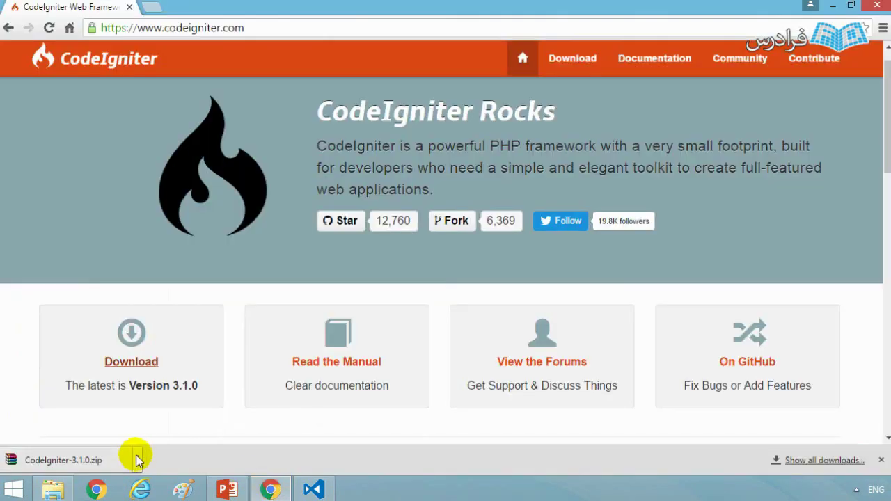
left_click(269, 489)
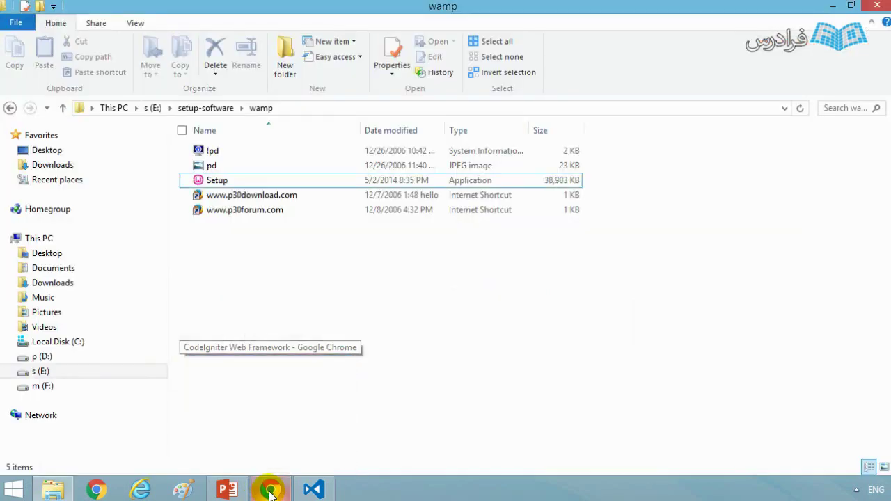
Open the www folder inside the wamp folder on Local Disk (C:)
left_click(88, 342)
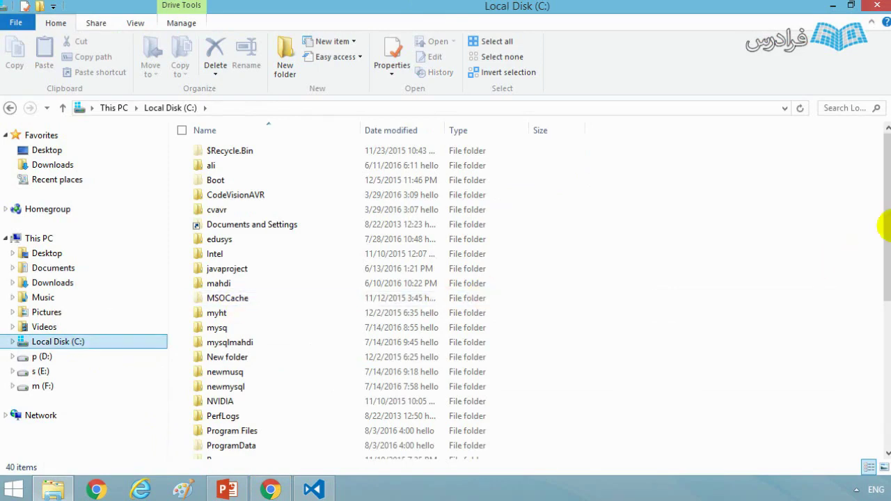
left_click_drag(885, 219, 884, 298)
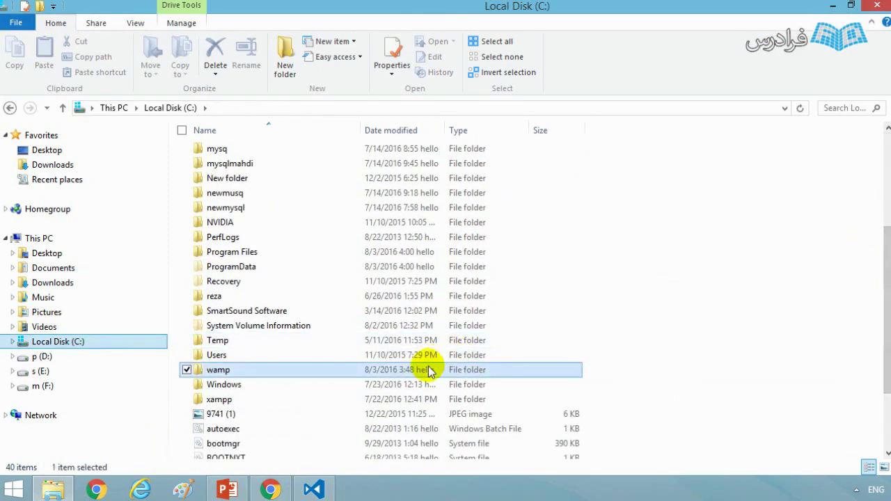
double_click(428, 369)
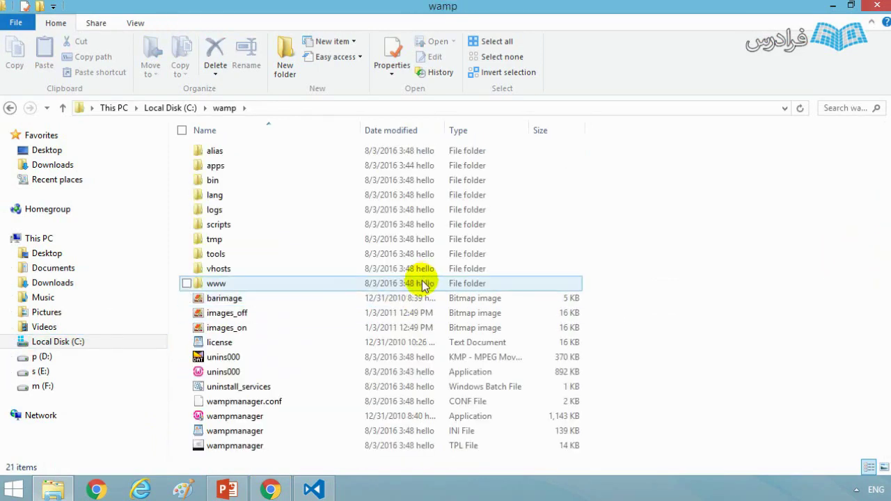
left_click(422, 285)
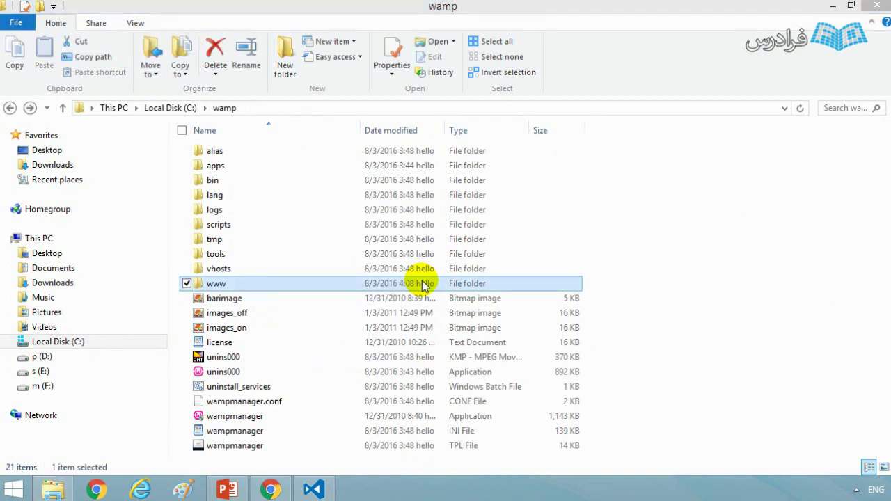
double_click(423, 284)
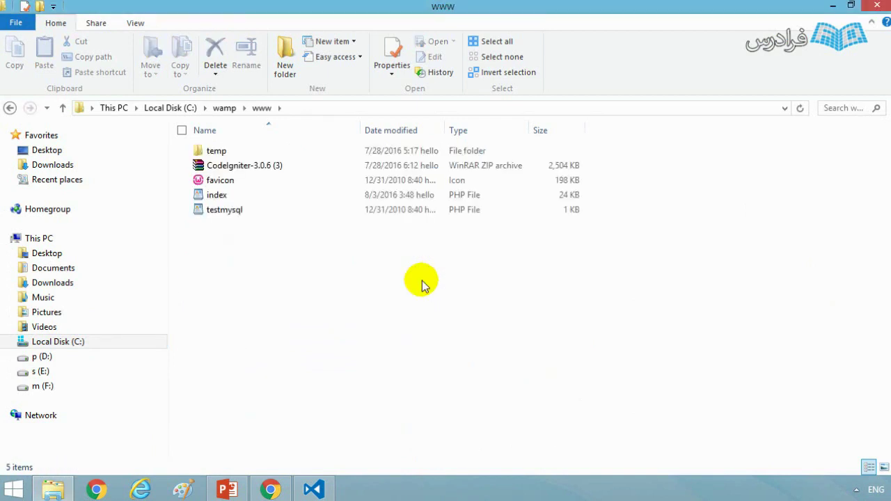
Extract the CodeIgniter-3.0.6 (3) ZIP archive directly into the www folder
left_click(281, 168)
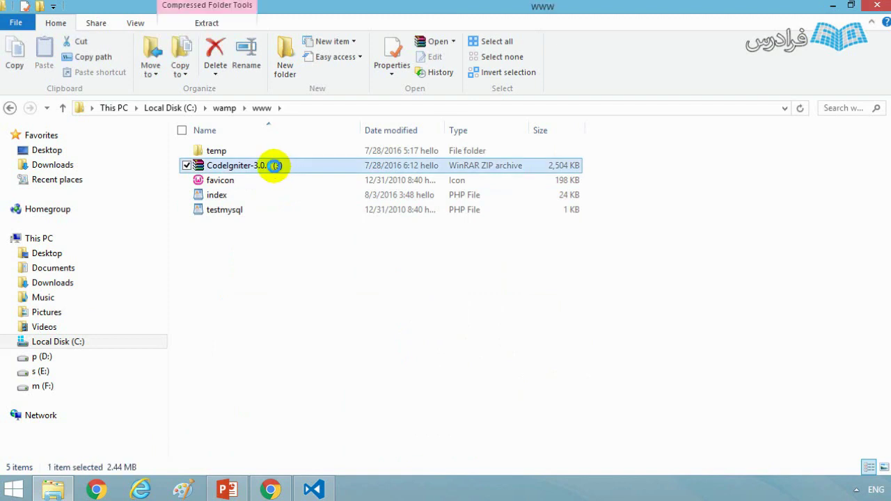
right_click(276, 165)
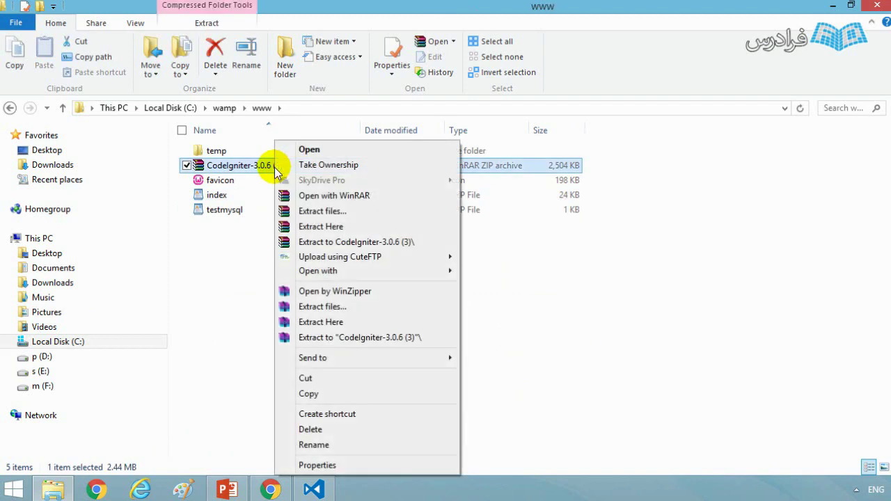
left_click(319, 227)
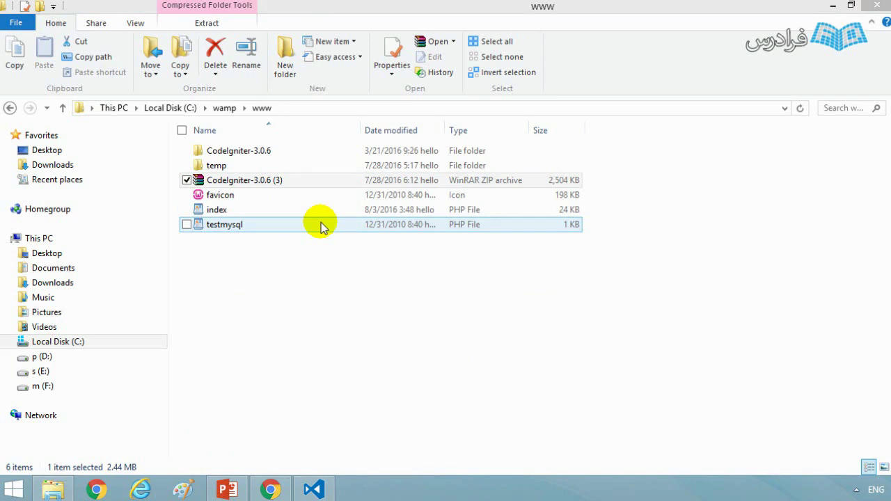
Rename the extracted CodeIgniter-3.0.6 folder to CodeIgniter and open it
left_click(311, 160)
right_click(312, 159)
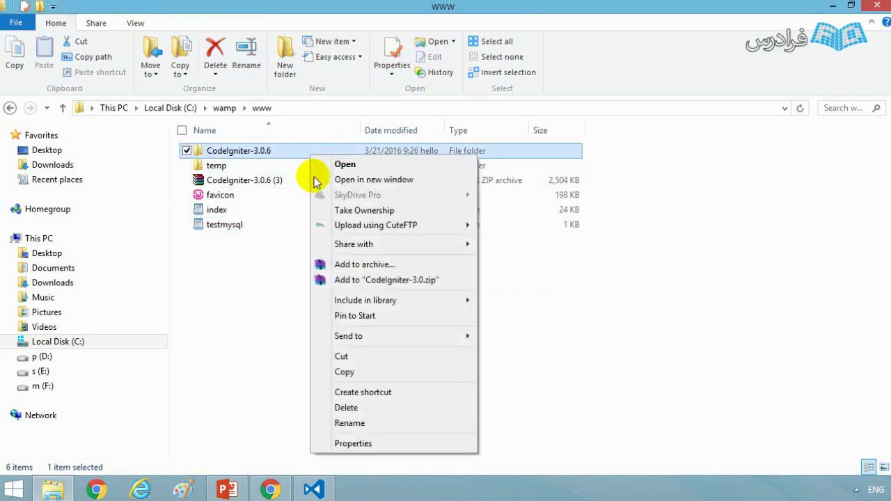
left_click(349, 423)
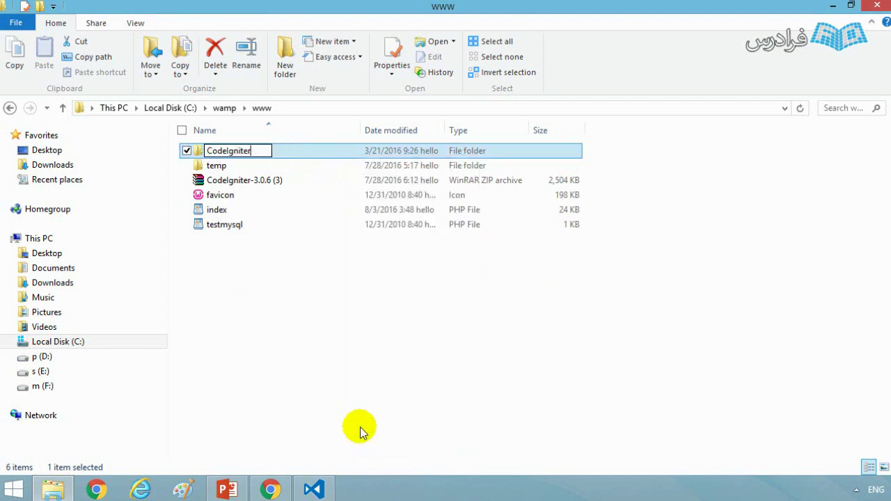
left_click(358, 426)
double_click(338, 158)
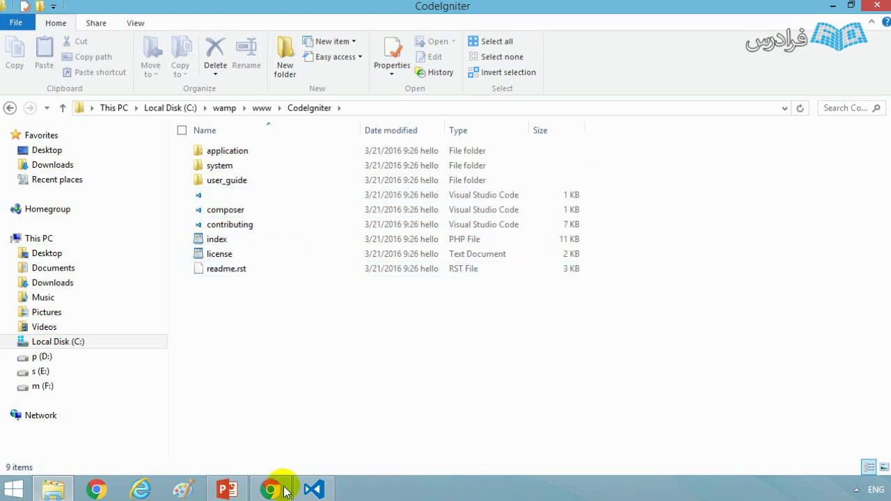
Switch to Chrome, load localhost/codeigniter/ and dismiss the downloads bar
mouse_move(272, 489)
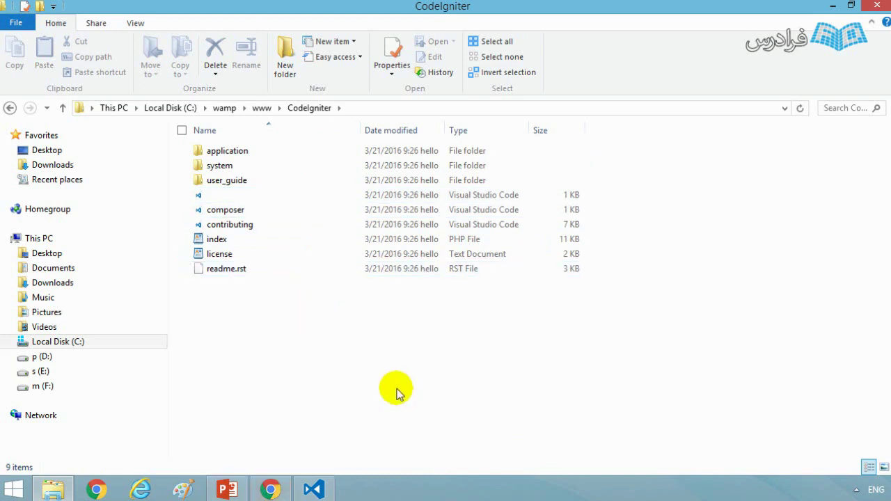
left_click(282, 491)
left_click(364, 30)
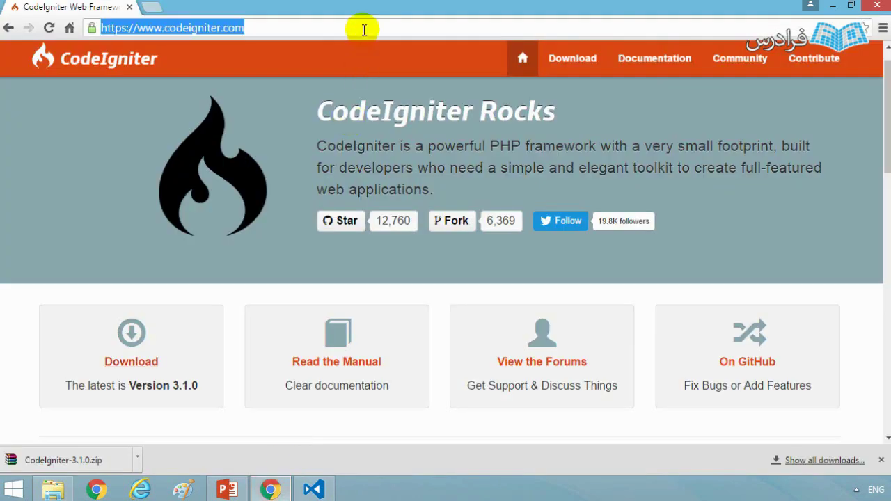
type("localhos")
key("Return")
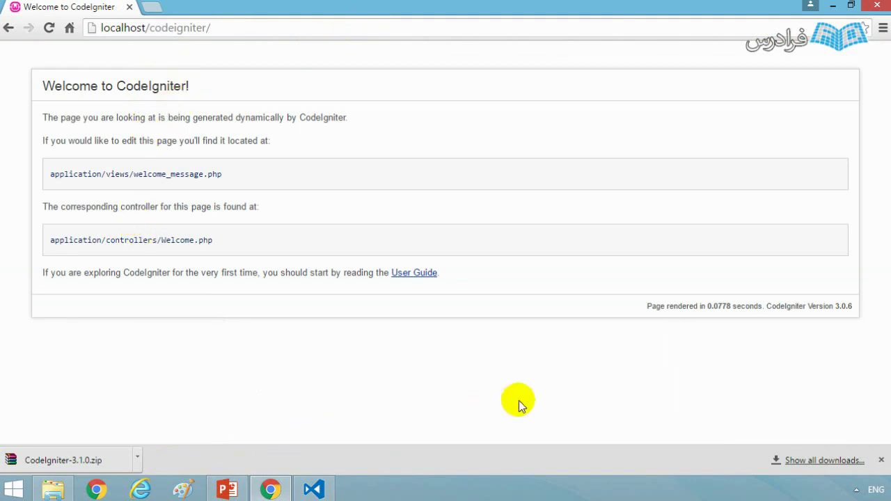
left_click(880, 460)
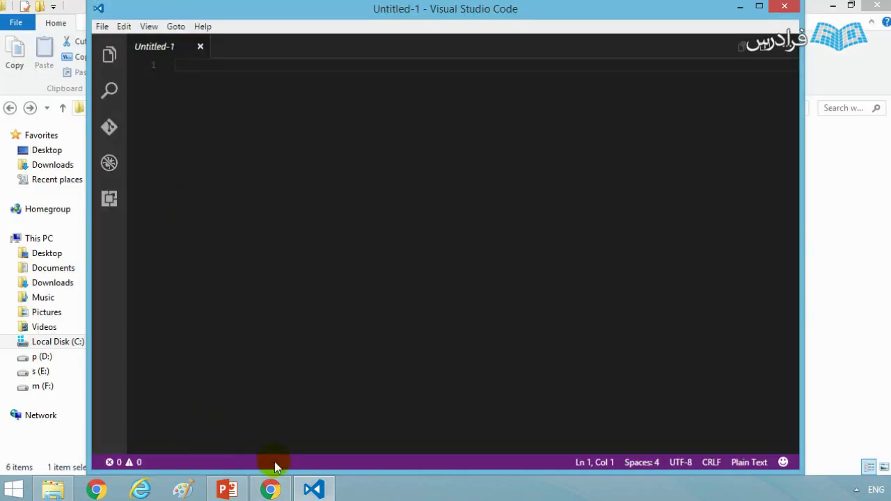
left_click(275, 487)
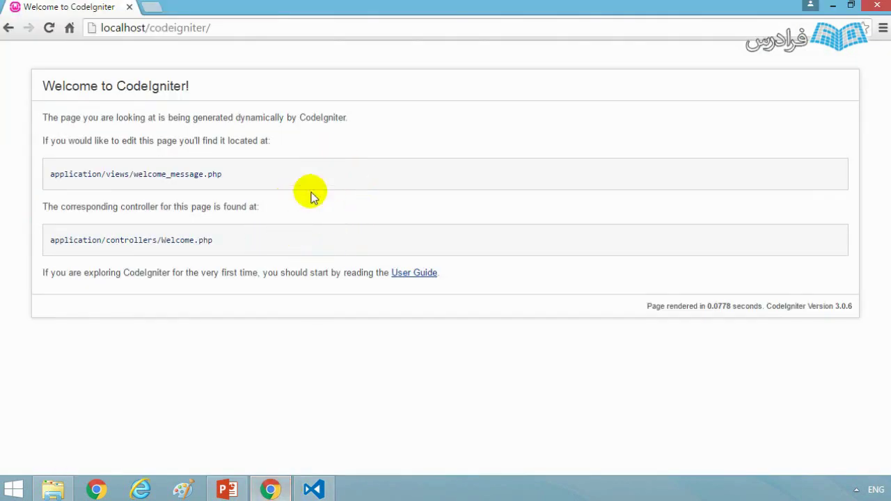
left_click(281, 491)
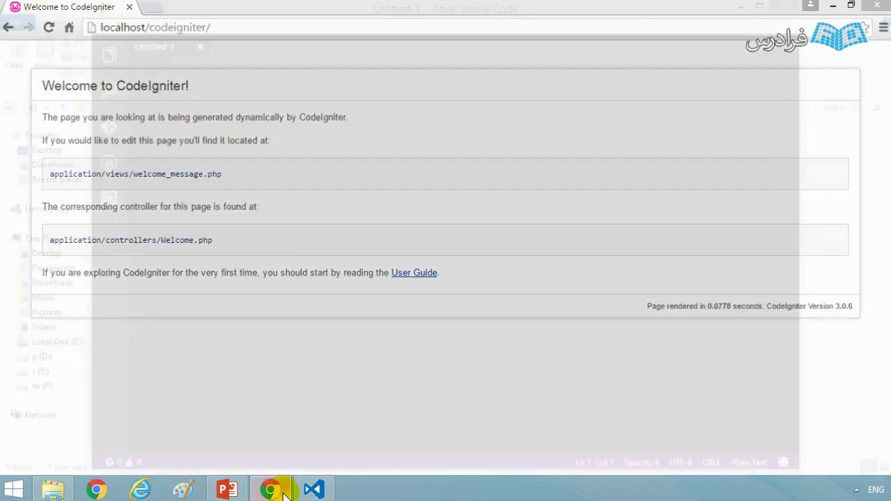
Switch to Visual Studio Code, open the CodeIgniter folder from C:\wamp\www as the project and maximize the window
mouse_move(319, 492)
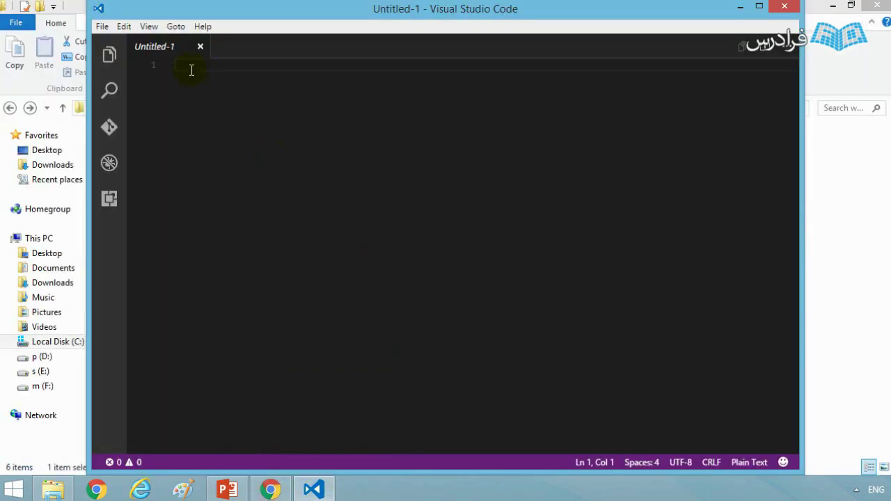
left_click(105, 28)
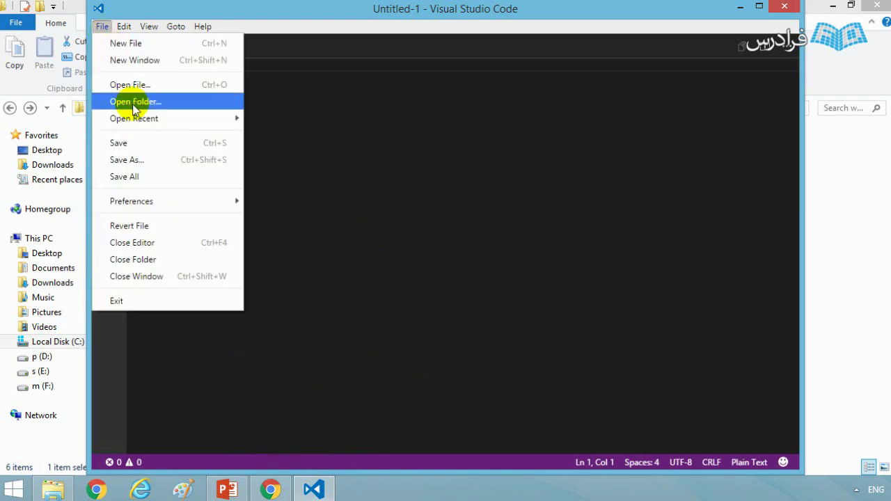
left_click(133, 105)
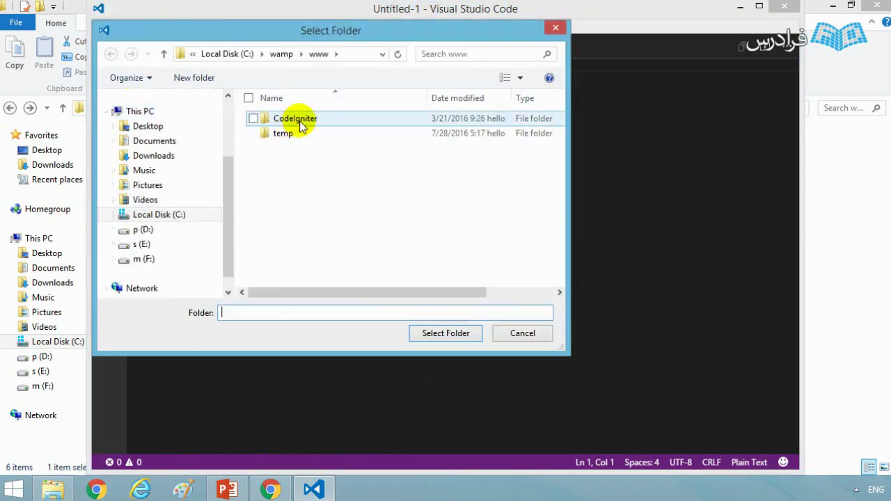
left_click(300, 126)
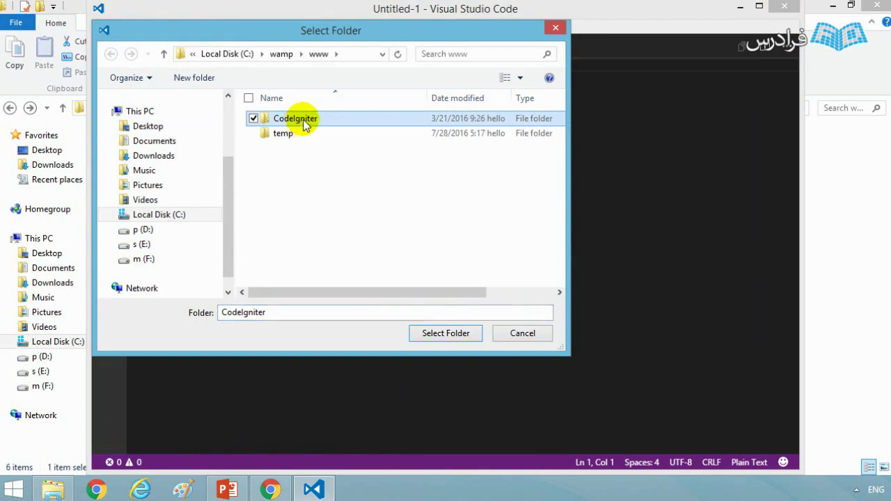
left_click(454, 333)
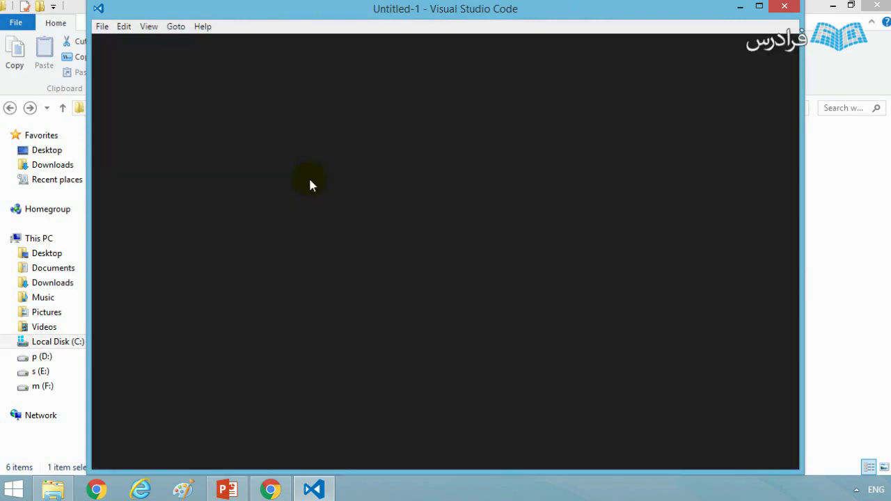
left_click(758, 5)
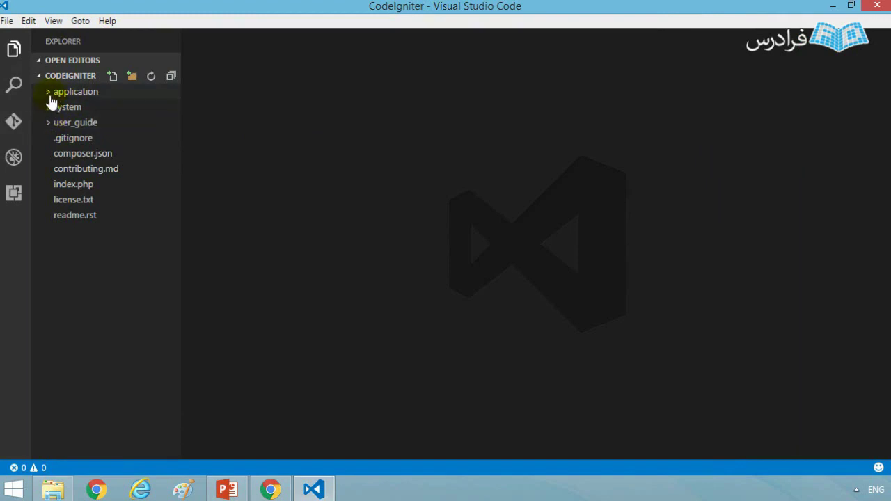
Check the view file's path on the welcome page in Chrome, and open application/views/welcome_message.php in Visual Studio Code
left_click(274, 485)
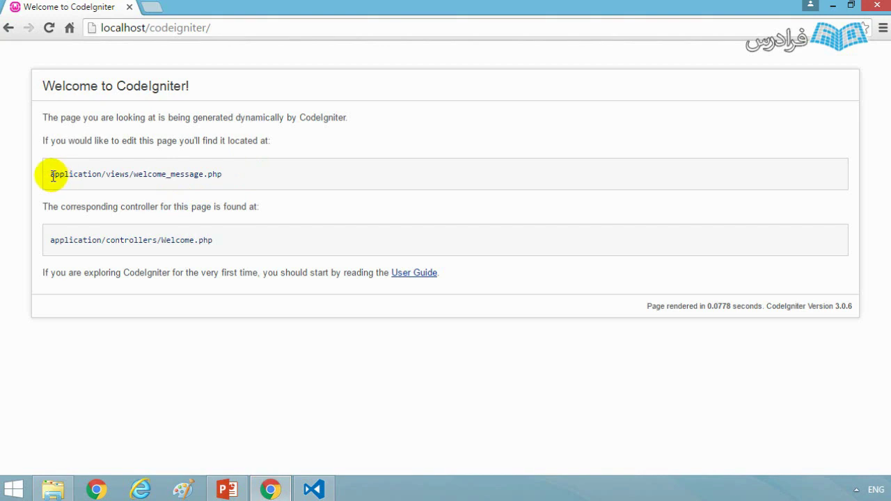
left_click_drag(50, 177, 227, 170)
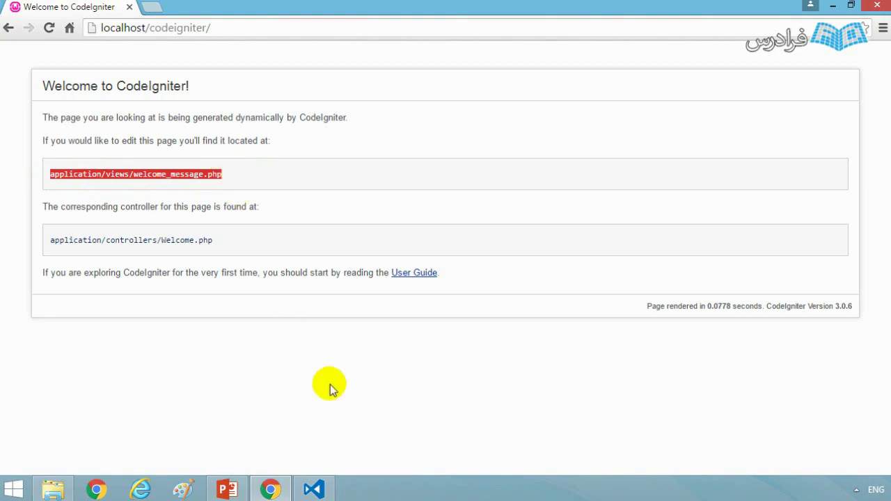
left_click(315, 489)
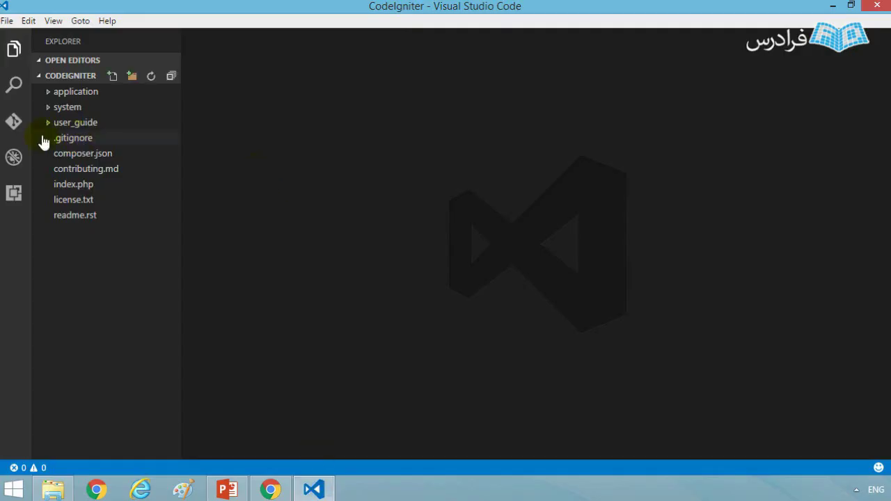
left_click(52, 91)
left_click(60, 277)
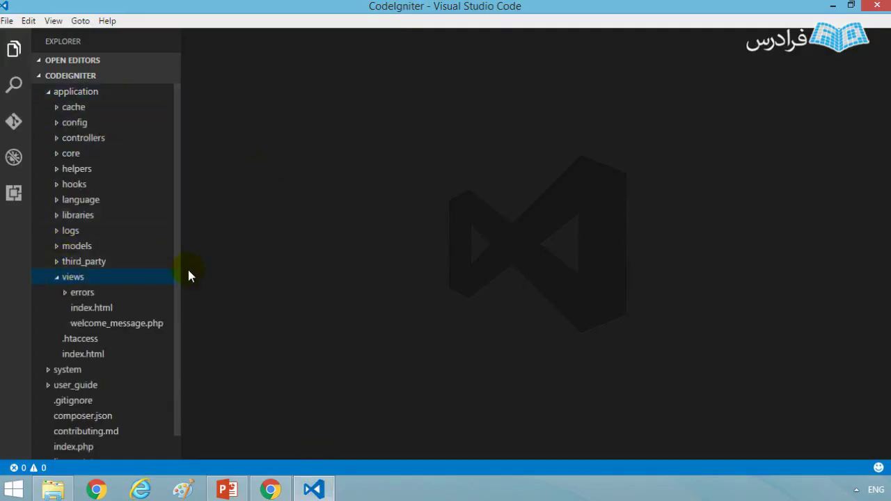
scroll(176, 279, "down", 1)
scroll(176, 279, "down", 1)
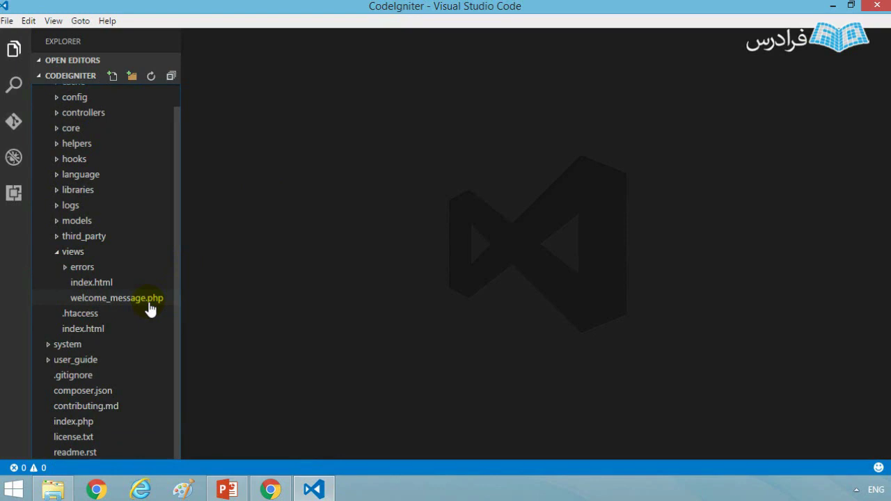
left_click(148, 305)
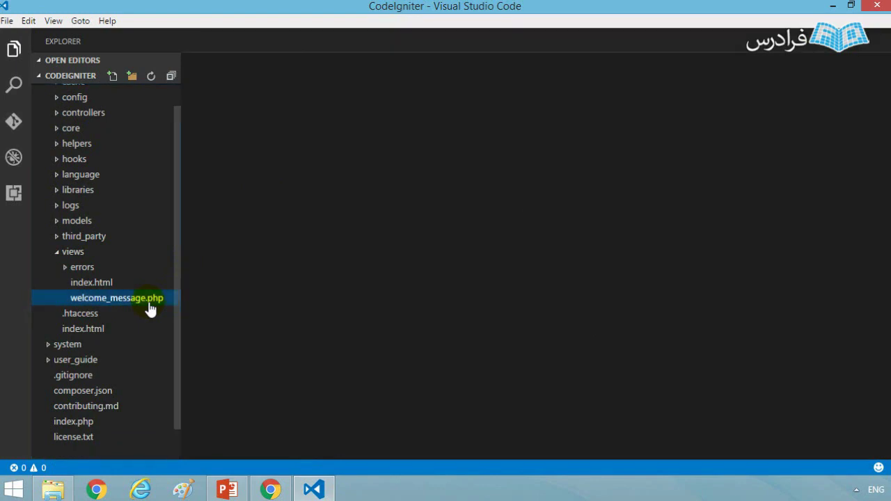
Replace the h1 heading text "Welcome to CodeIgniter!" in welcome_message.php with the Persian text "به اموزش فریم ورک کدایگنایتر از سایت فرادرس خوش امدید"
scroll(545, 256, "down", 20)
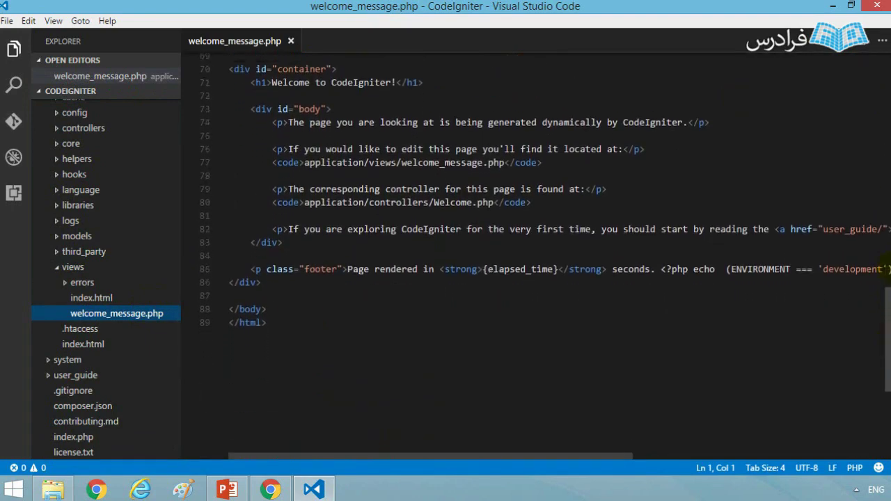
scroll(536, 250, "up", 6)
left_click(270, 489)
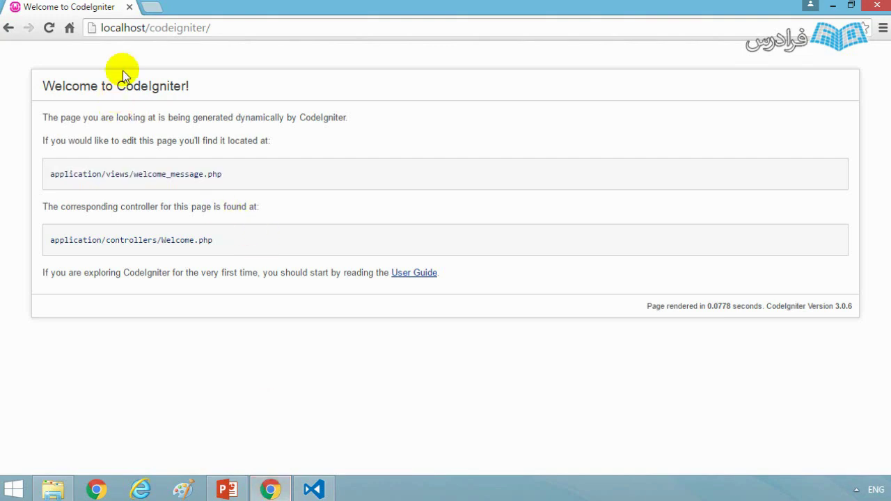
left_click(318, 488)
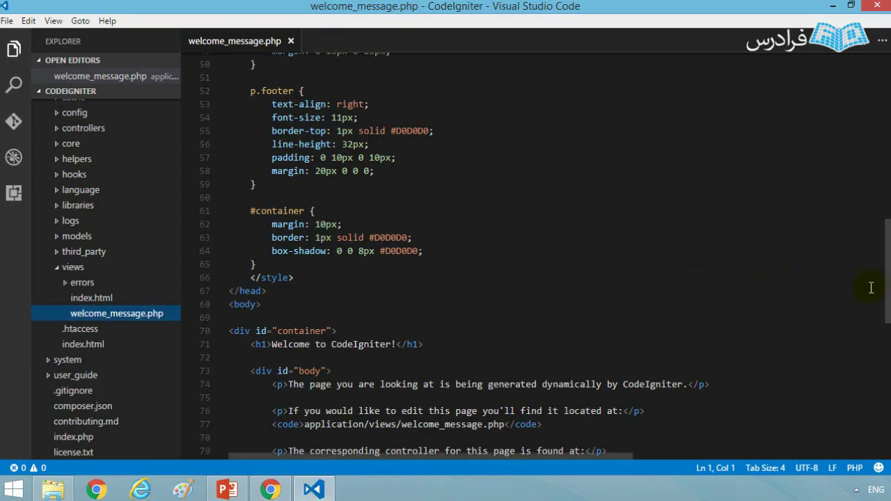
left_click_drag(272, 346, 396, 346)
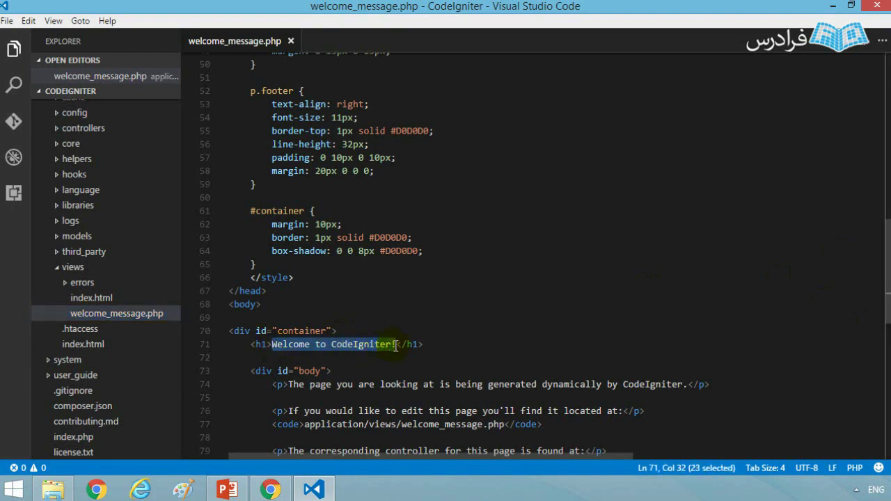
key("BackSpace")
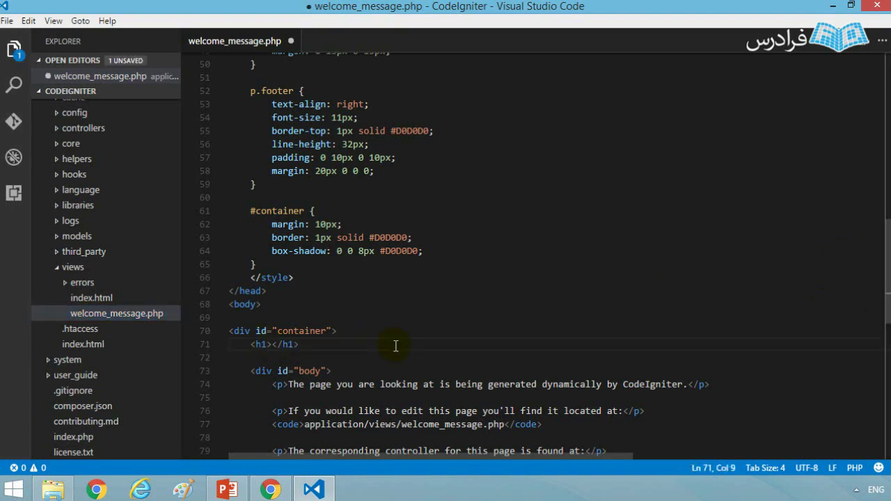
key("alt+shift")
type("خوش آمد")
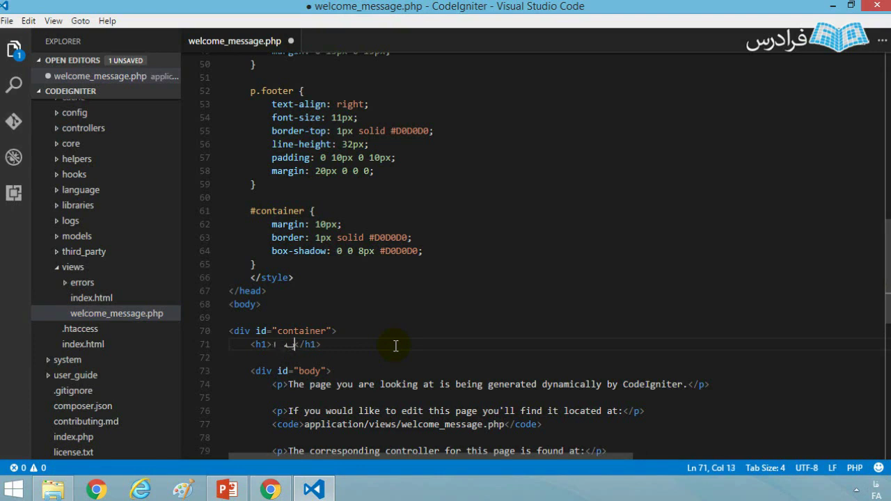
type("زش فر")
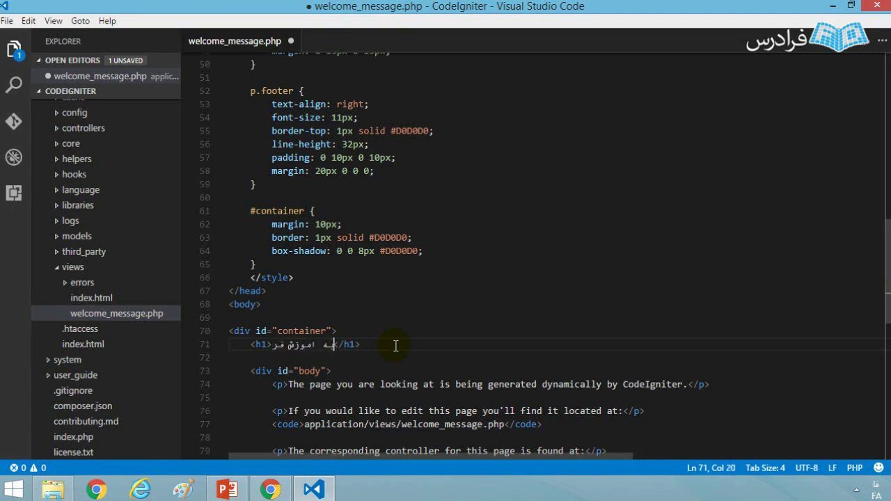
type("م ورک ک")
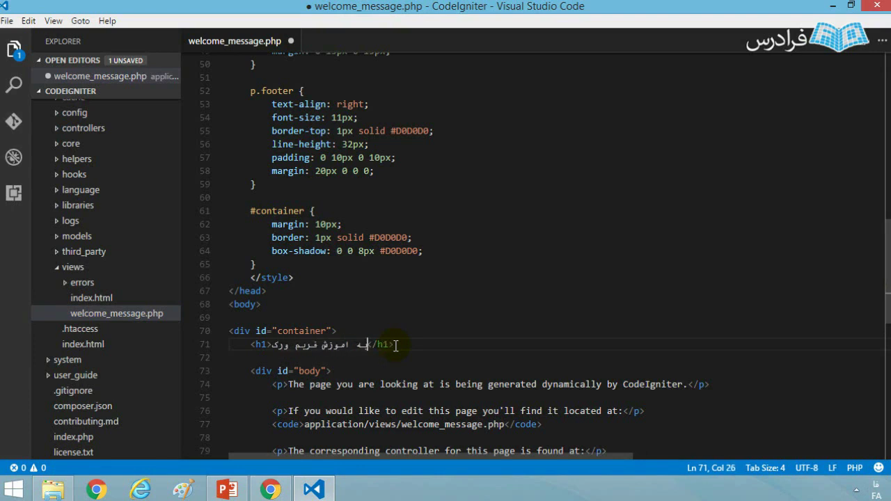
type("دای")
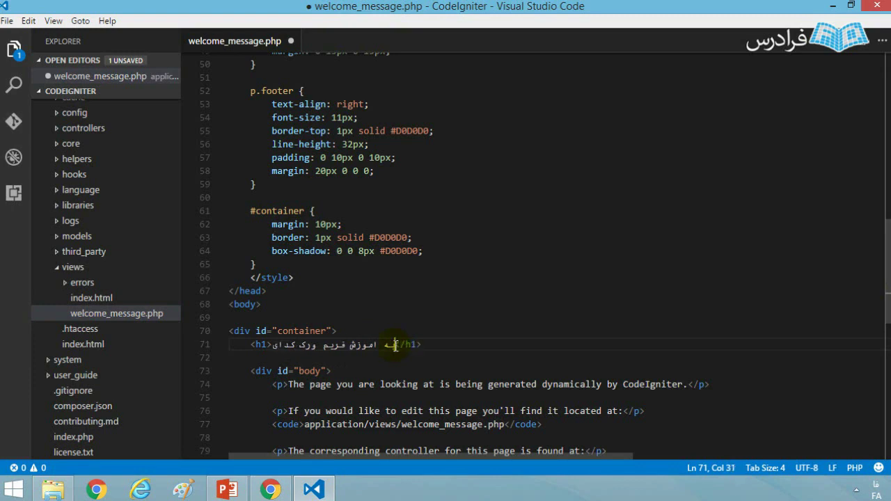
type("گنایتر از")
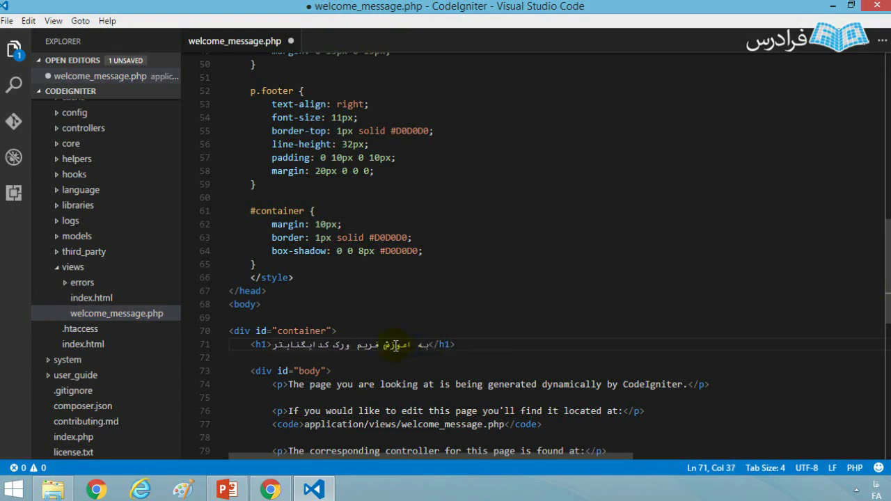
type(" سایت فراد")
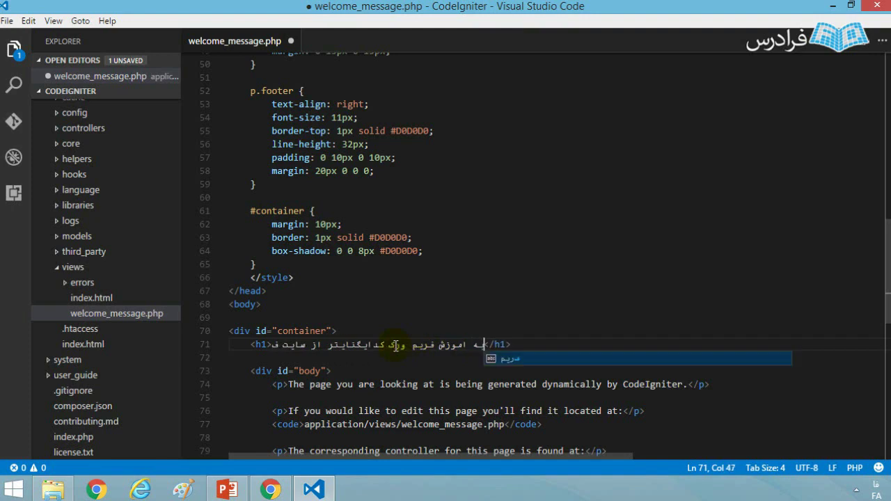
type("رس خوش امدی")
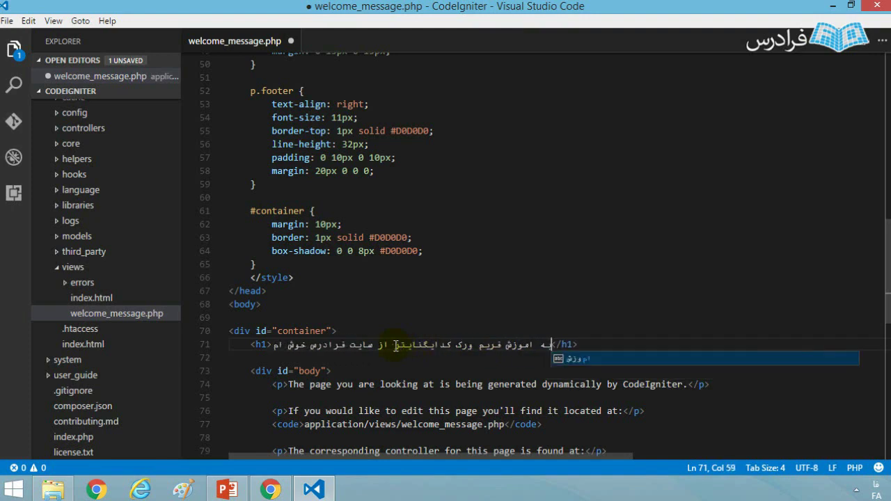
type("د")
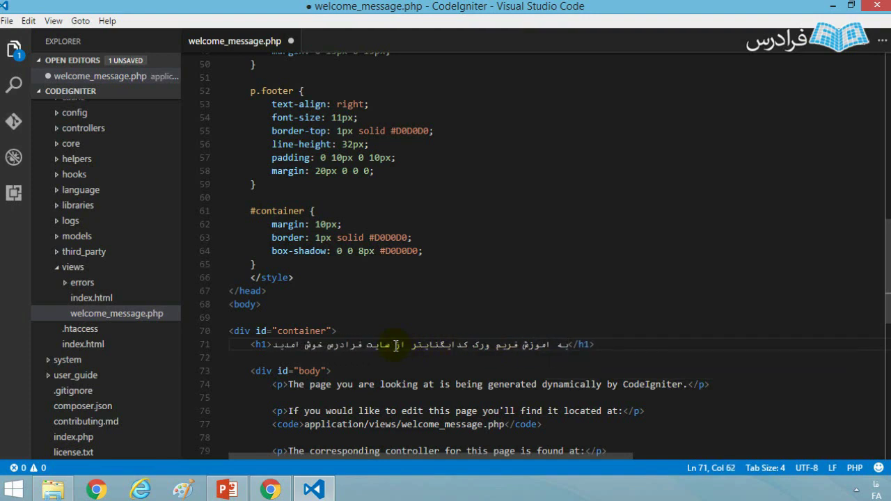
Save welcome_message.php, switch to Chrome and reload the localhost/codeigniter/ page
key("ctrl+s")
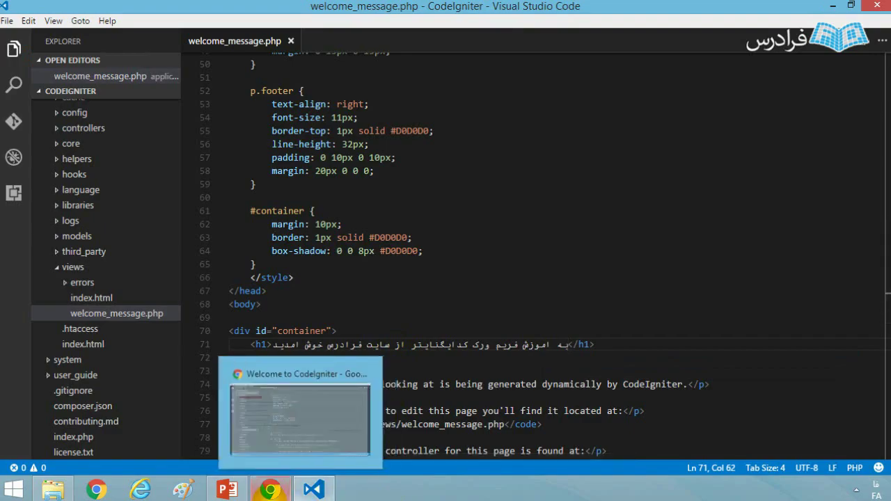
left_click(271, 487)
key("F5")
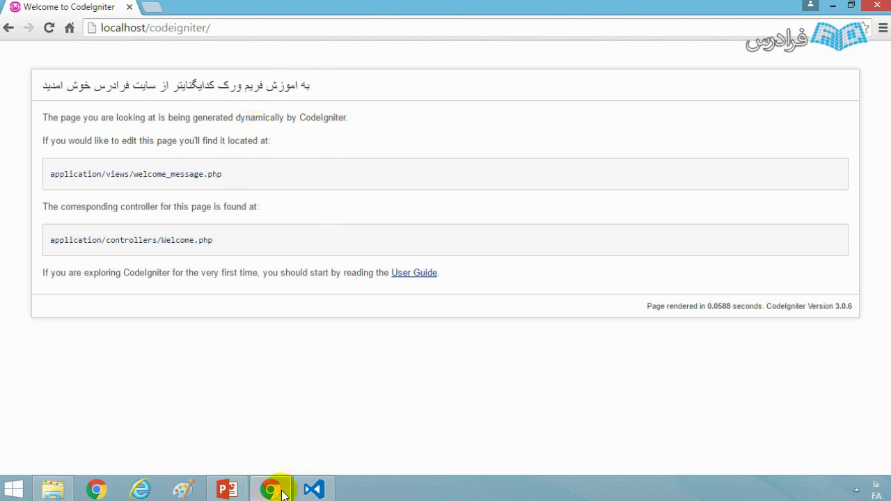
Examine the CSS rules in welcome_message.php in Visual Studio Code and return to the welcome page in Chrome
left_click(314, 489)
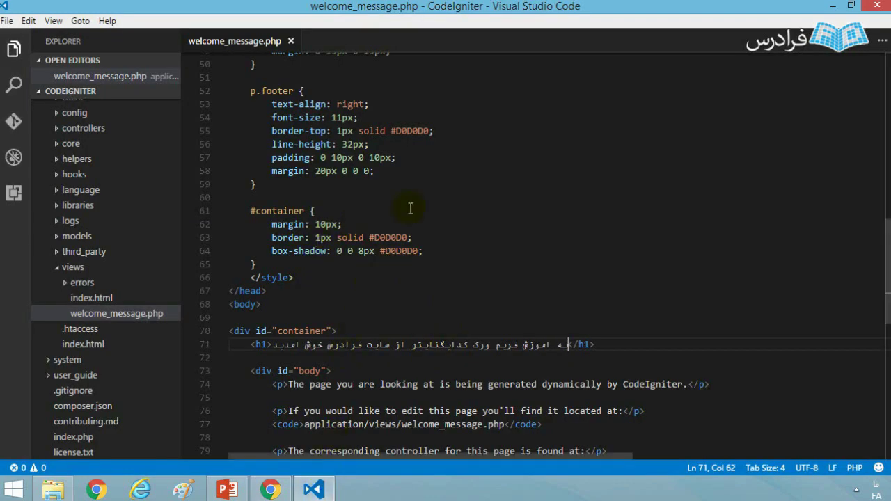
left_click_drag(887, 278, 885, 105)
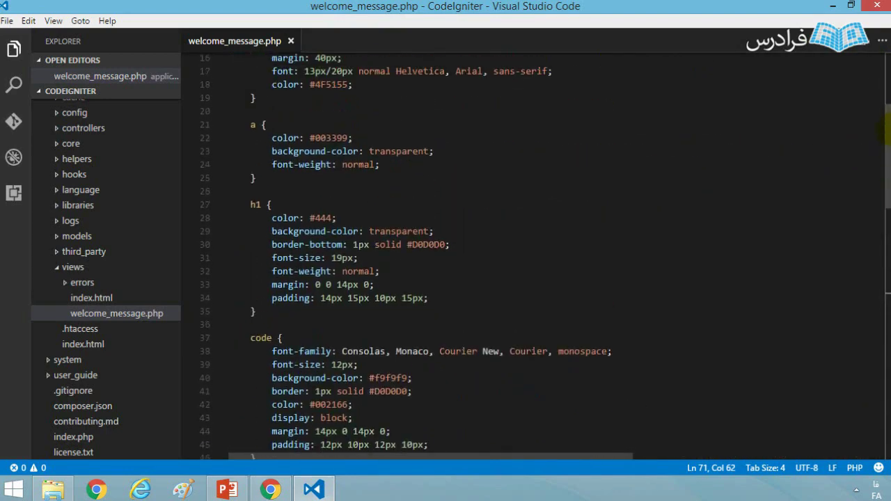
left_click(278, 492)
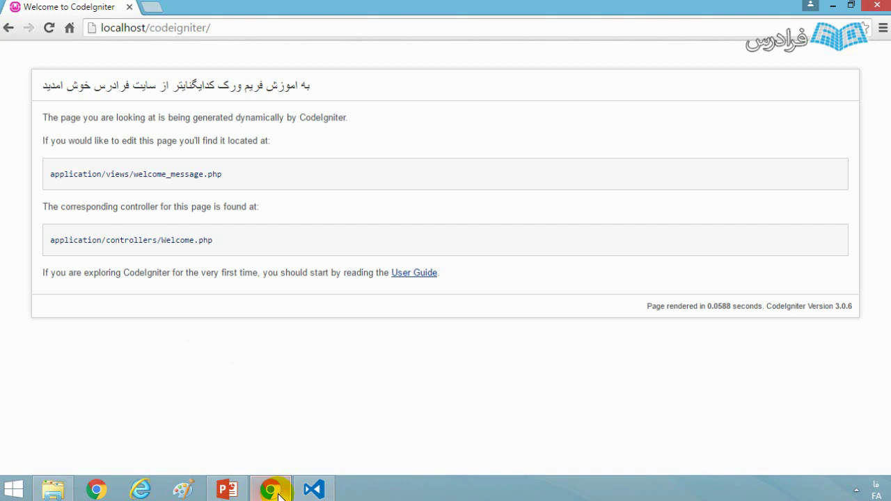